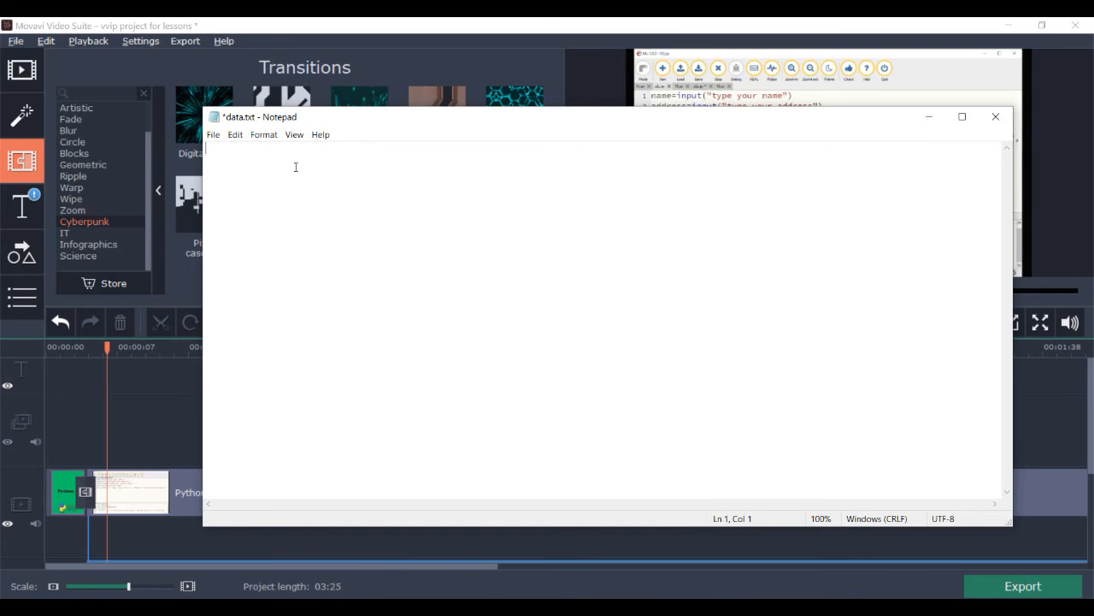
Step: Enter the nom, adresse, email header and three name, town, e-mail rows, then save data.txt
text(om)
text(,)
text( adress)
text(e, email )
text(wissam,)
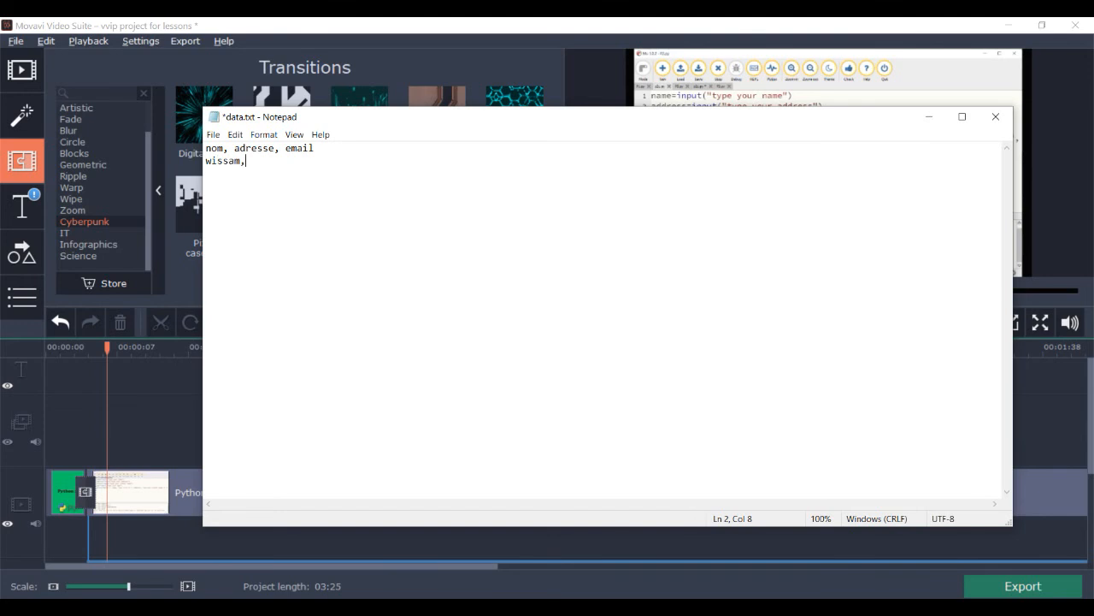
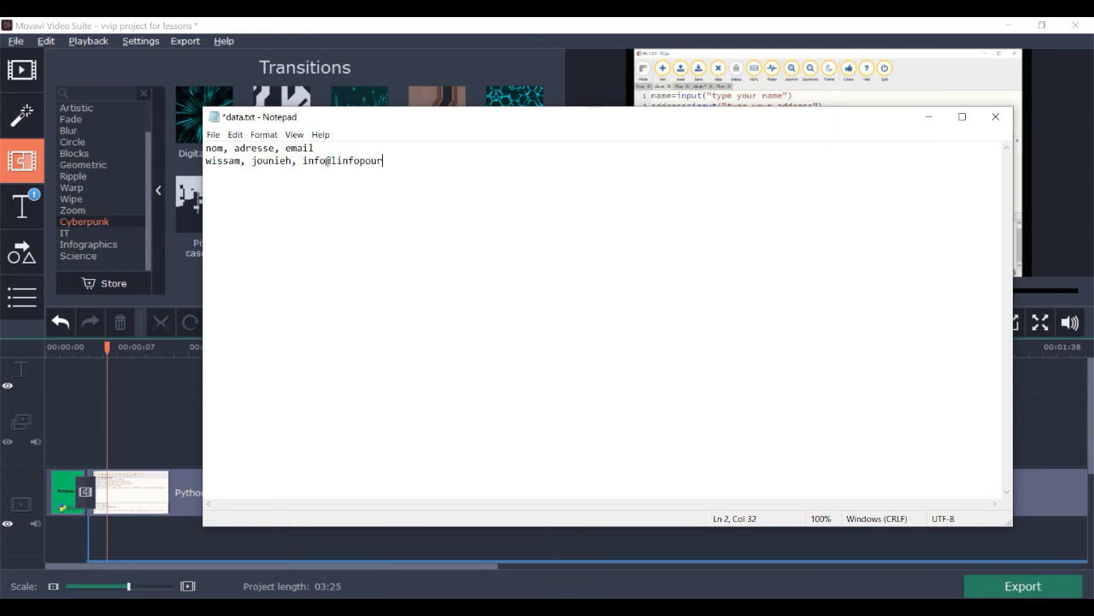
text(Sami)
text(, Zalka)
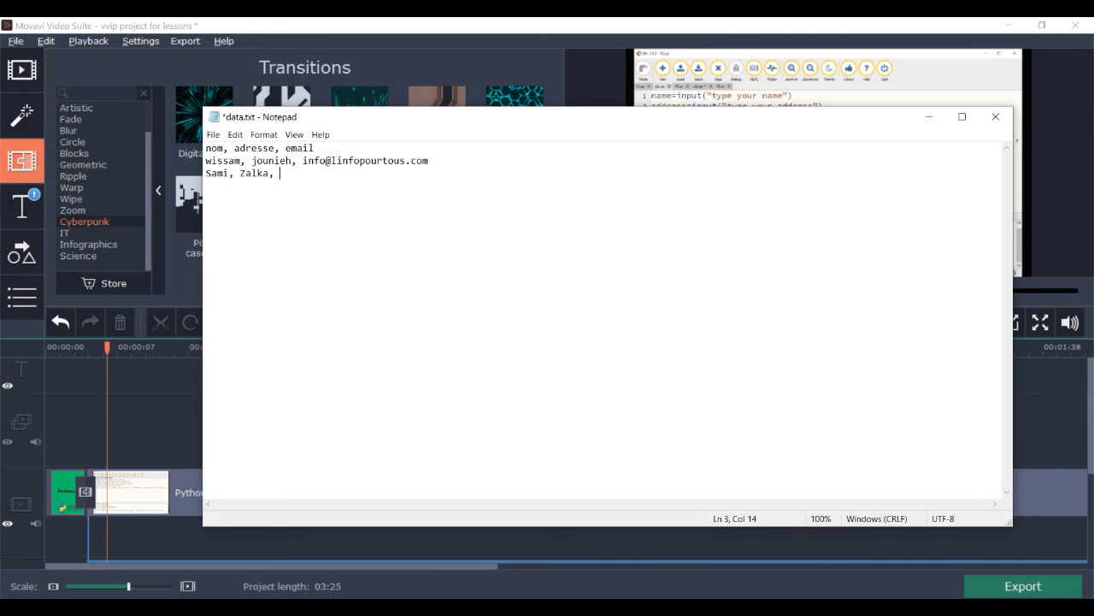
text(Sana)
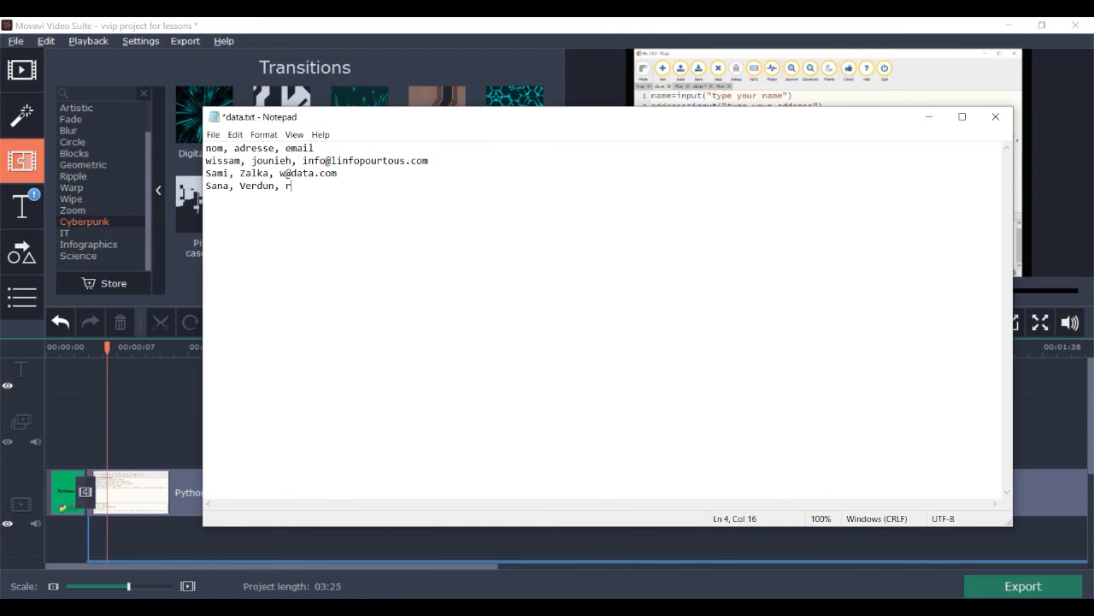
click(296, 187)
click(213, 135)
click(235, 191)
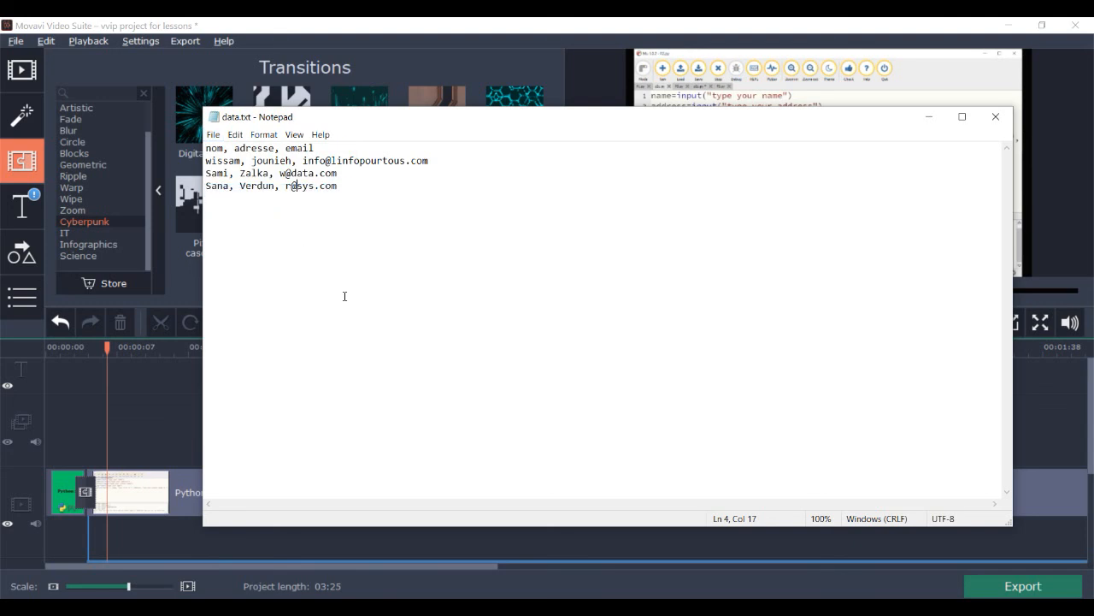
Step: Re-save data.txt as Text Documents (*.txt), replacing the existing file
click(214, 136)
click(246, 205)
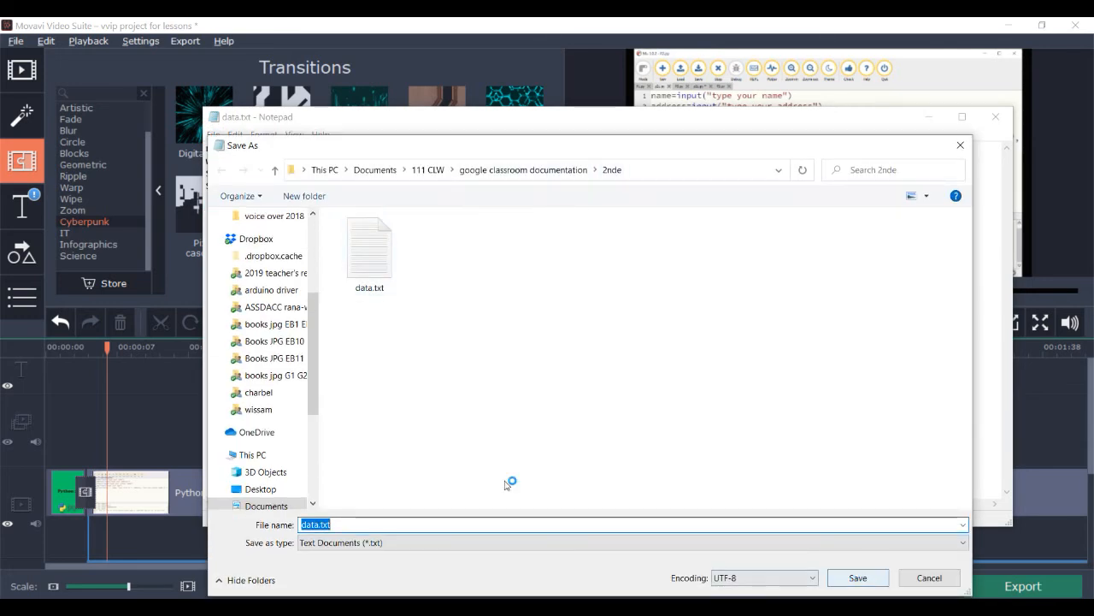
click(855, 580)
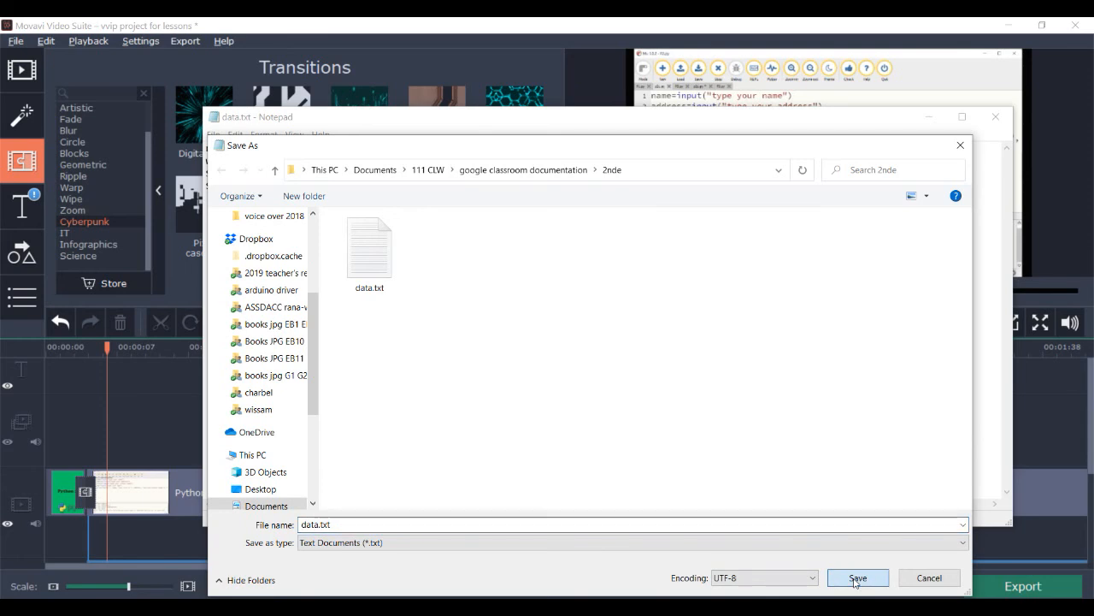
click(646, 542)
click(641, 546)
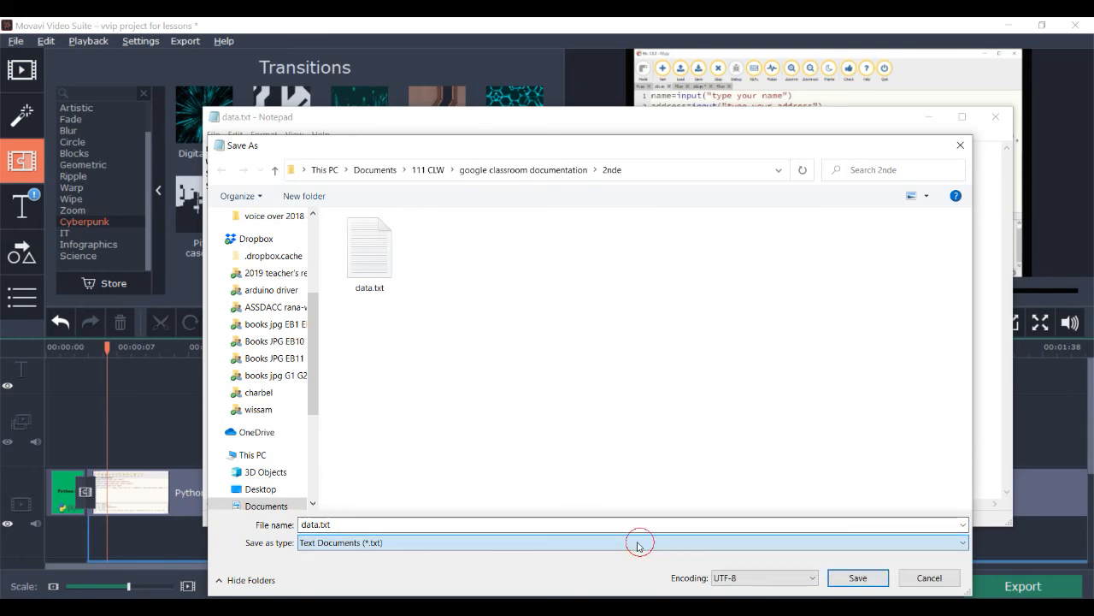
click(833, 577)
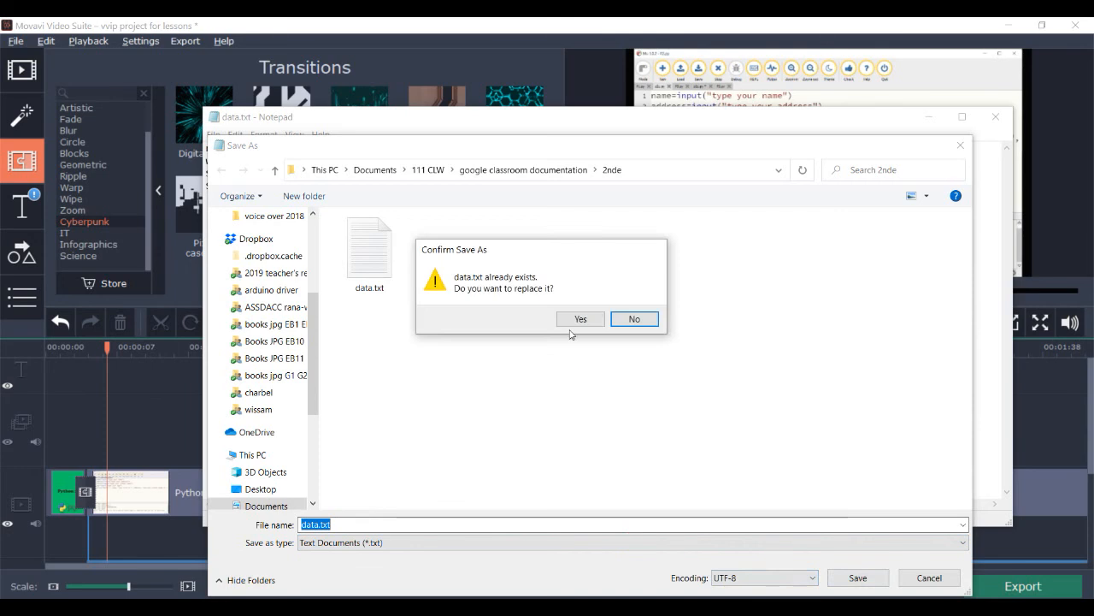
click(575, 317)
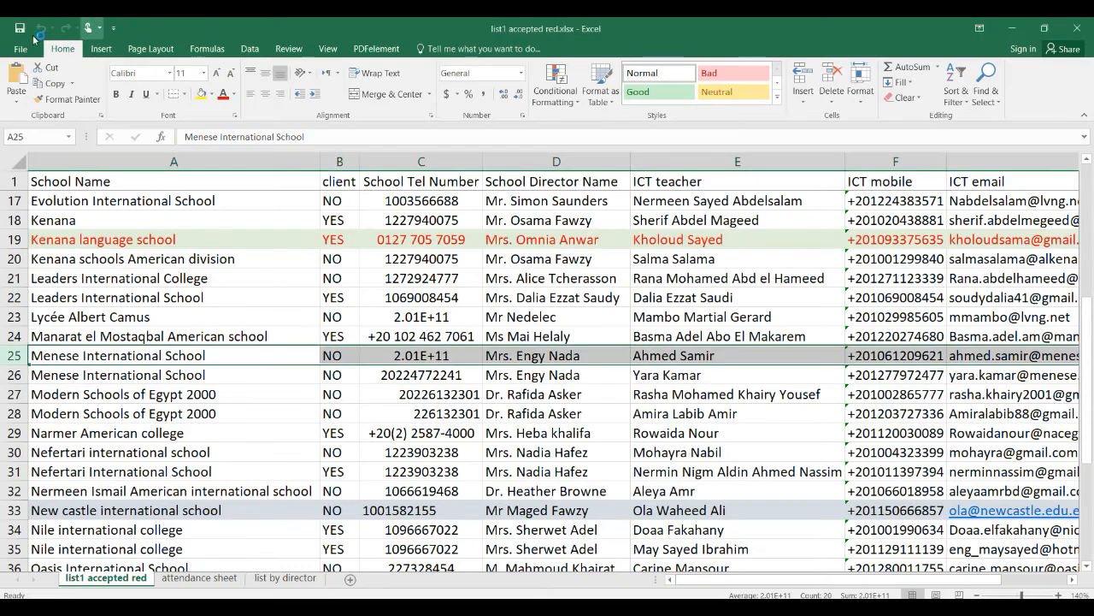
Step: Create a new blank Excel workbook
click(19, 52)
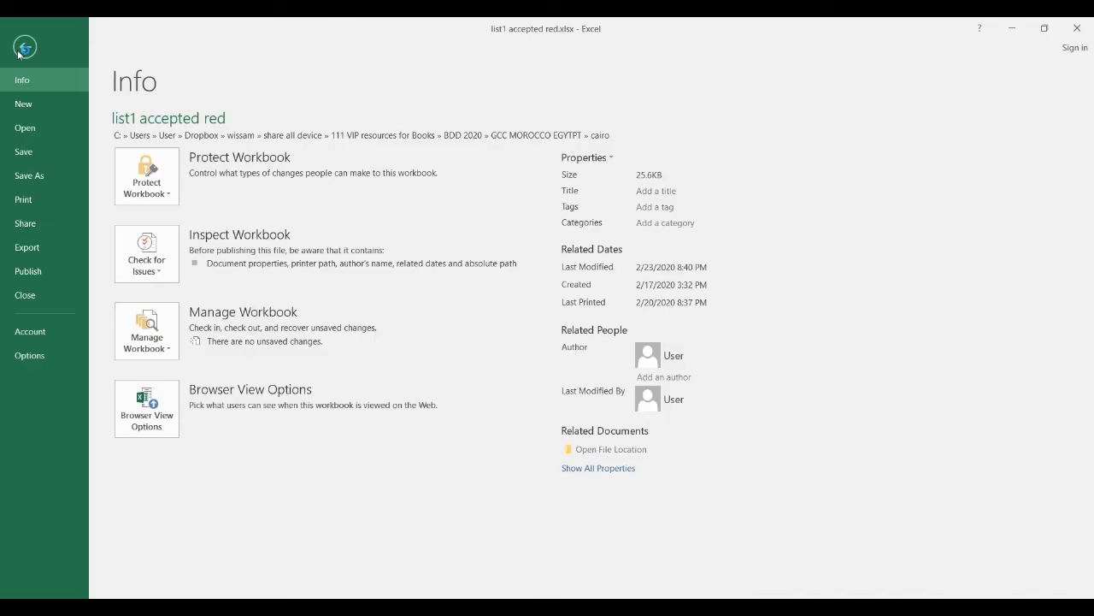
click(20, 104)
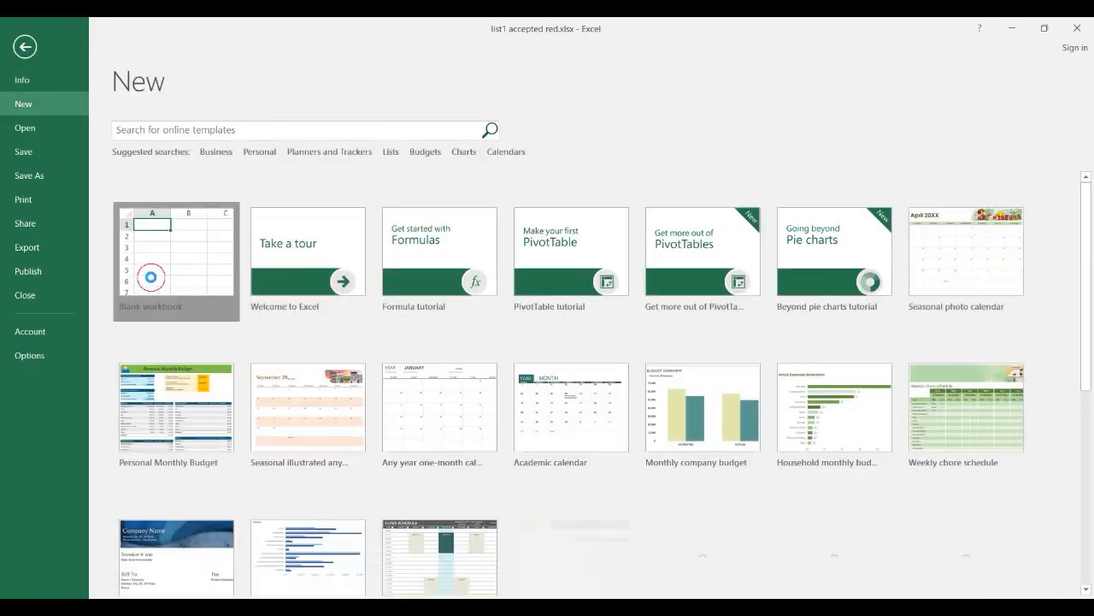
click(153, 282)
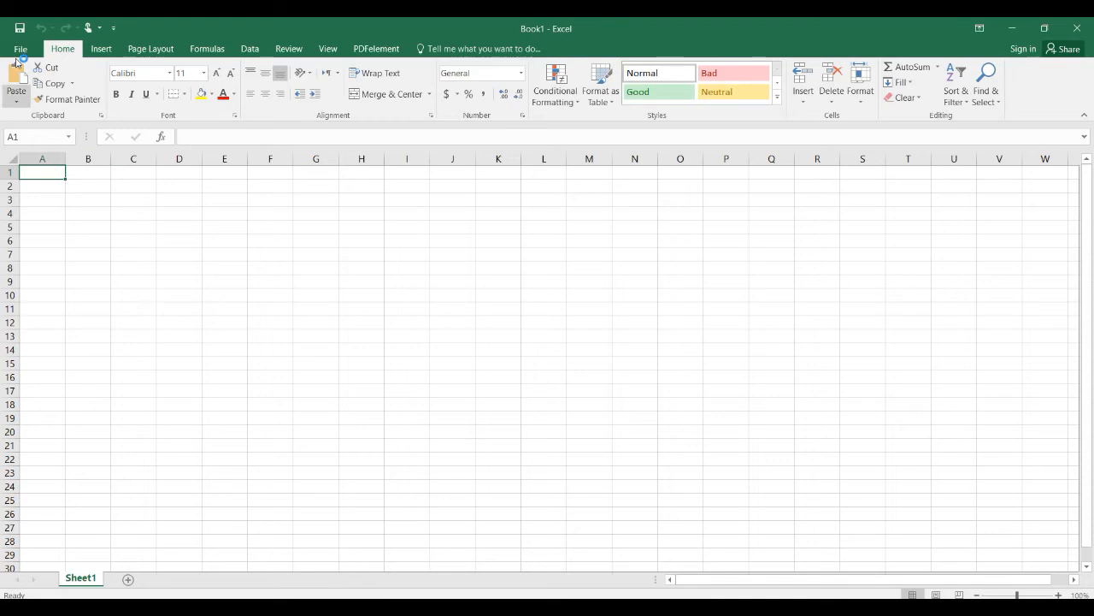
Step: Open data.txt from the 2nde folder, launching the Text Import Wizard
click(18, 49)
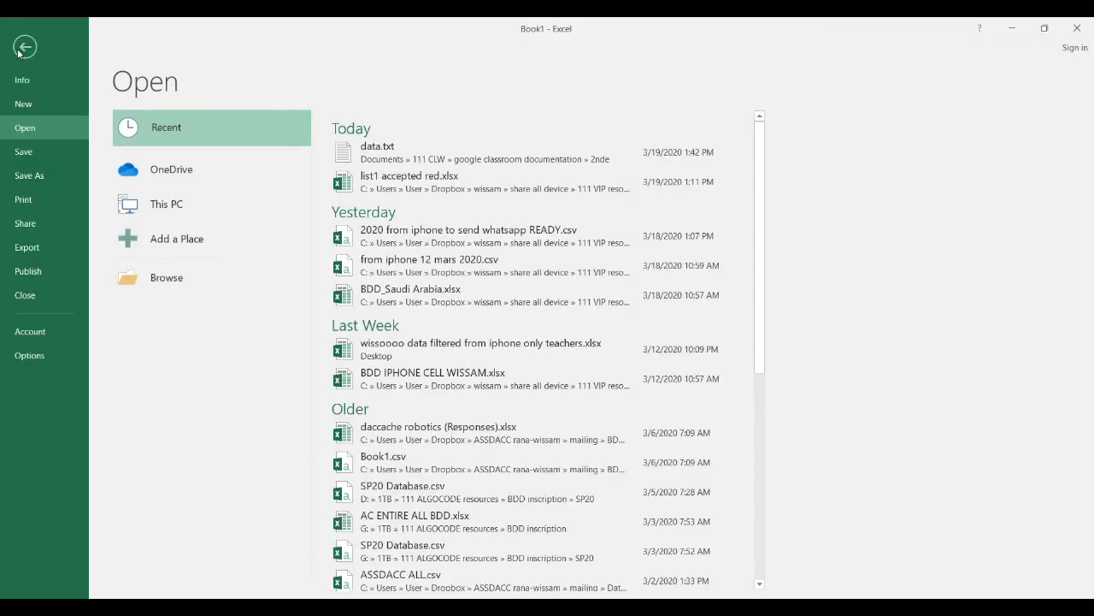
click(34, 126)
click(156, 279)
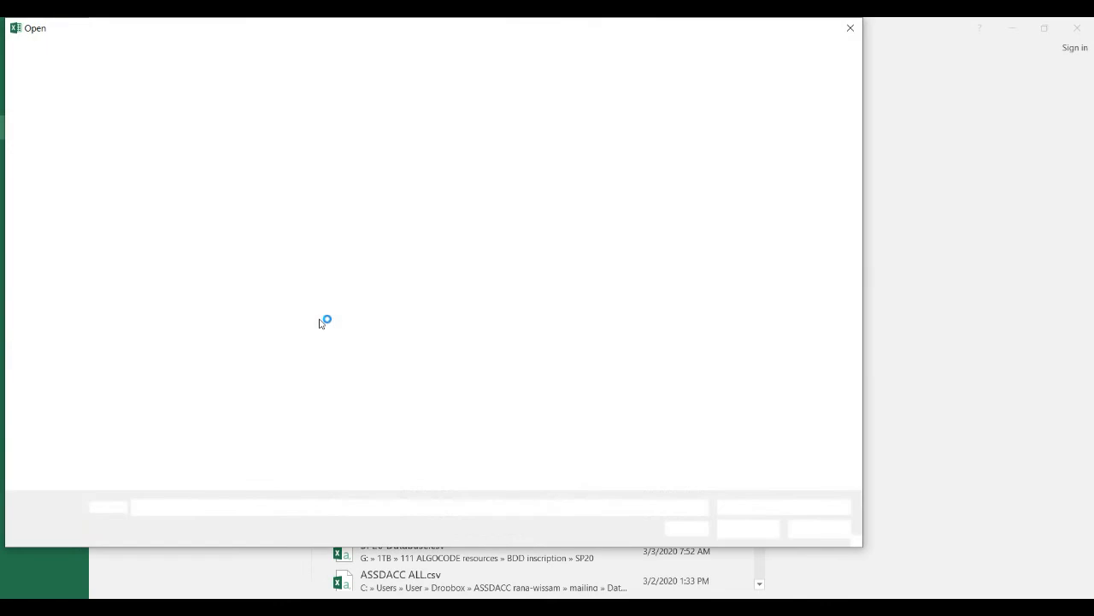
click(313, 135)
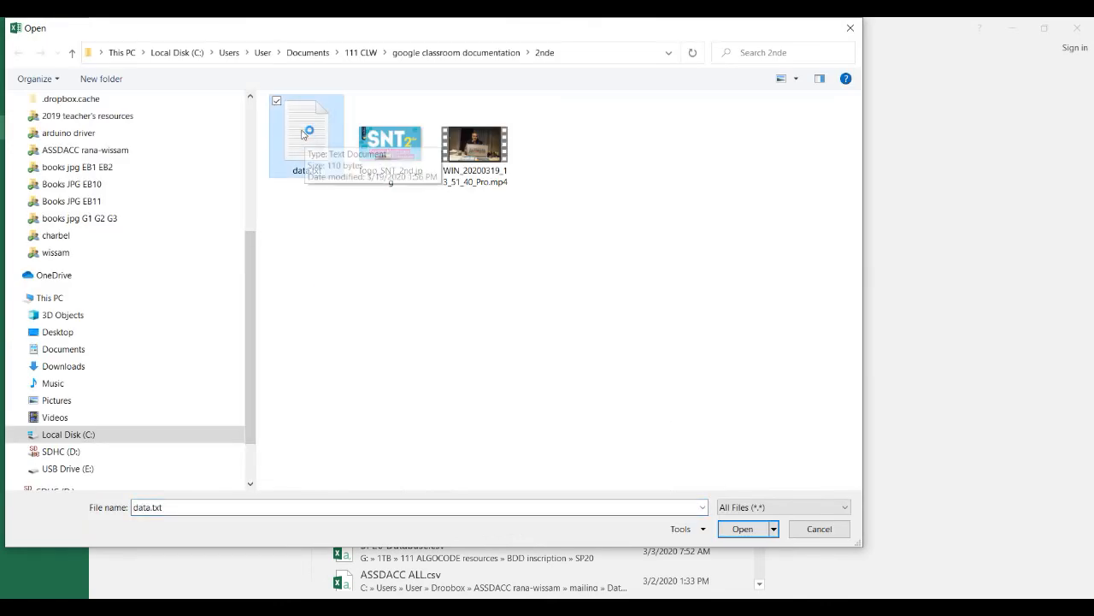
click(741, 529)
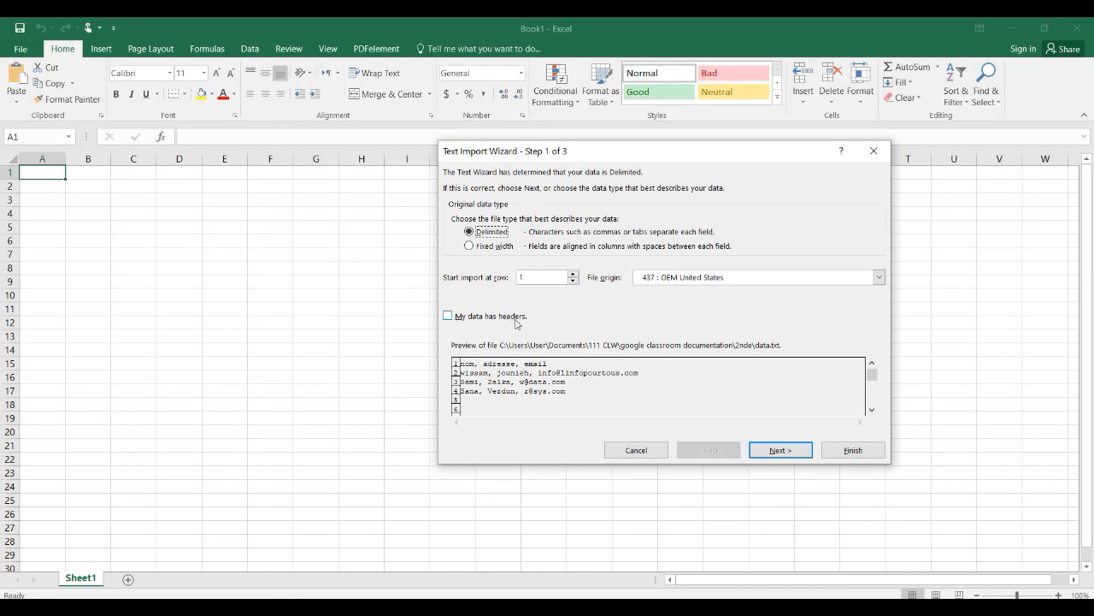
Step: Mark the first row as headers and split on Comma instead of Tab, reaching step 3
click(449, 316)
click(774, 451)
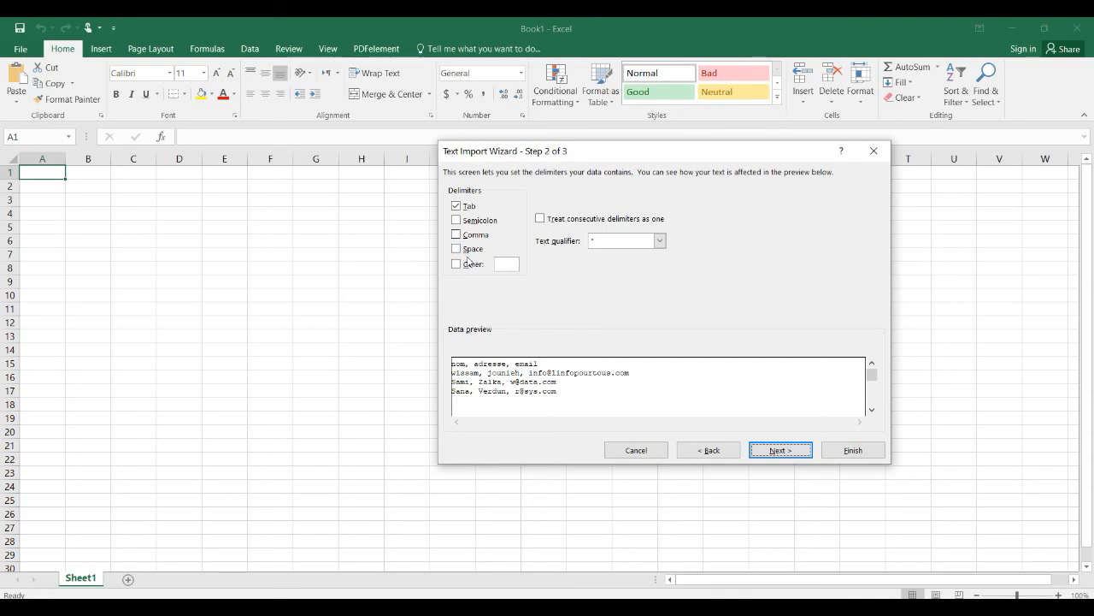
click(456, 206)
click(456, 234)
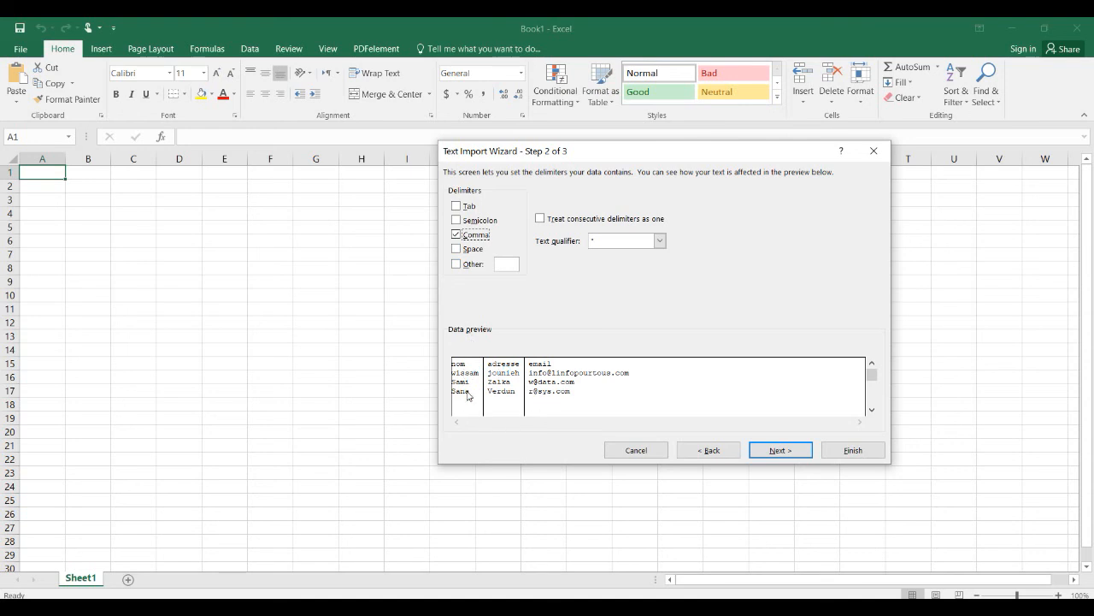
click(768, 454)
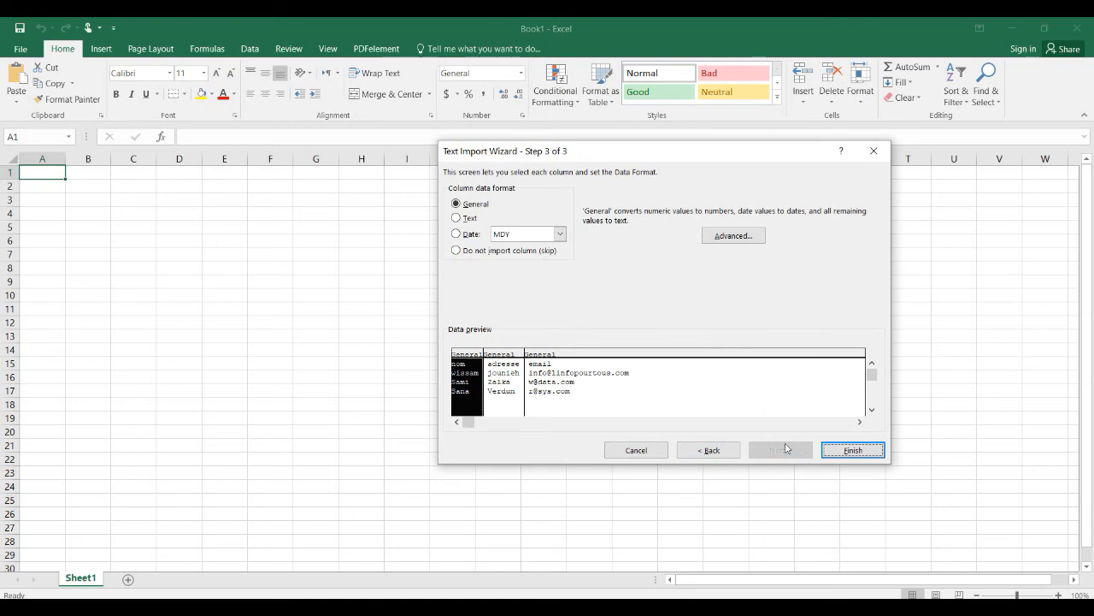
Step: Finish the import and autofit columns A and C to their contents
click(853, 453)
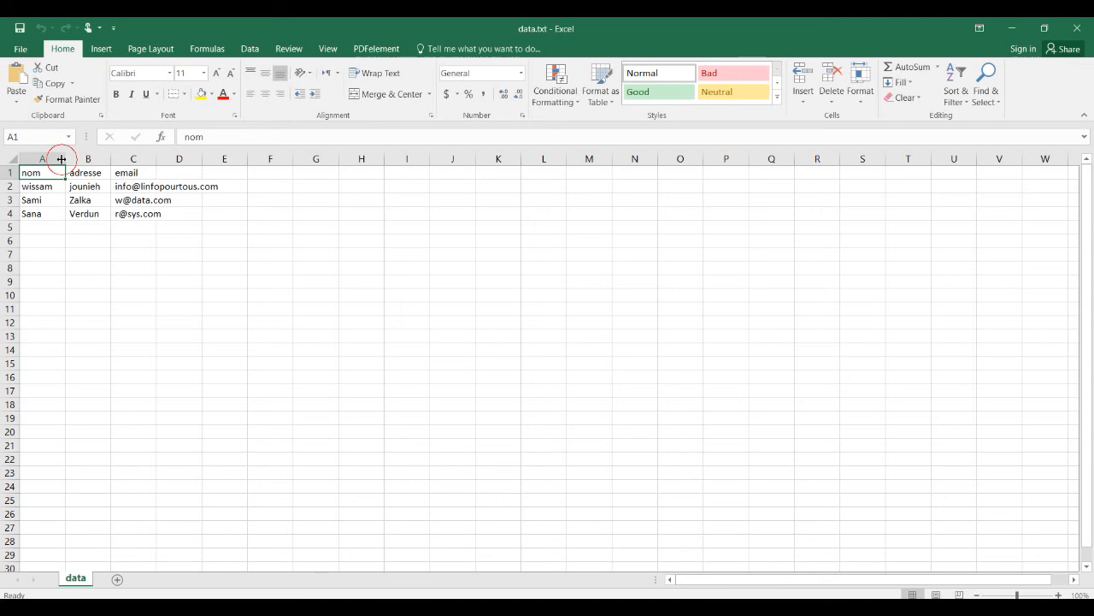
double_click(65, 158)
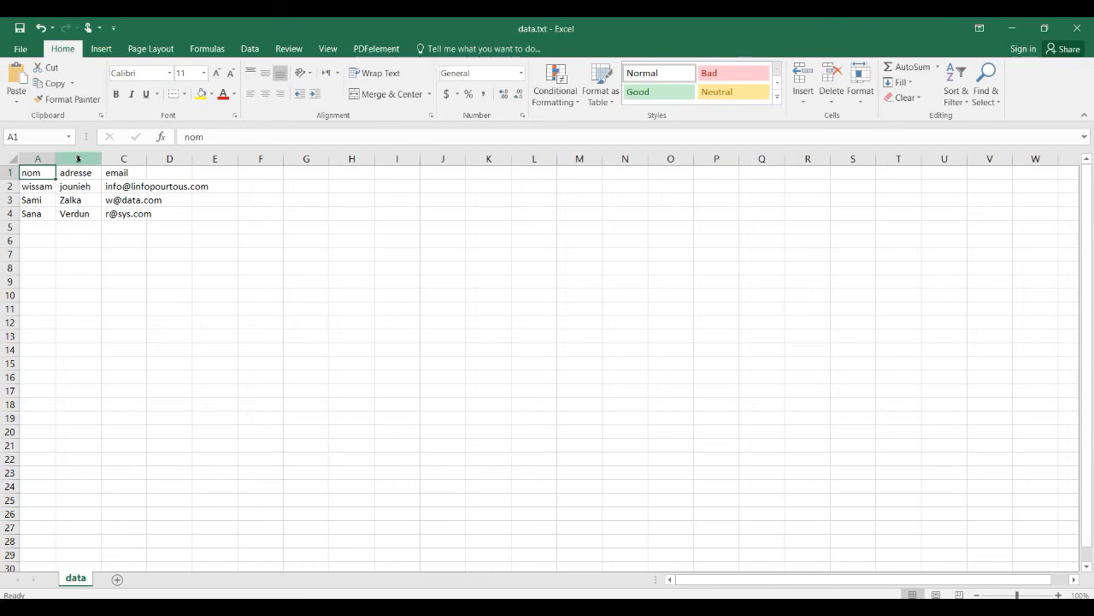
click(98, 159)
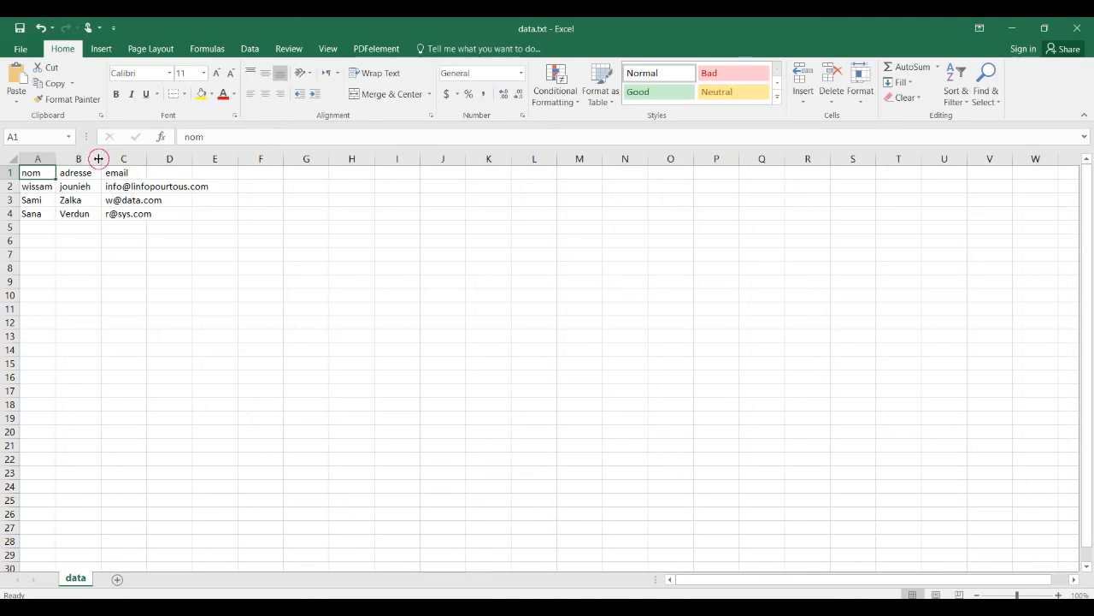
double_click(142, 158)
Step: Select the imported data A1:C4, then the header and each data row, to review it
click(92, 296)
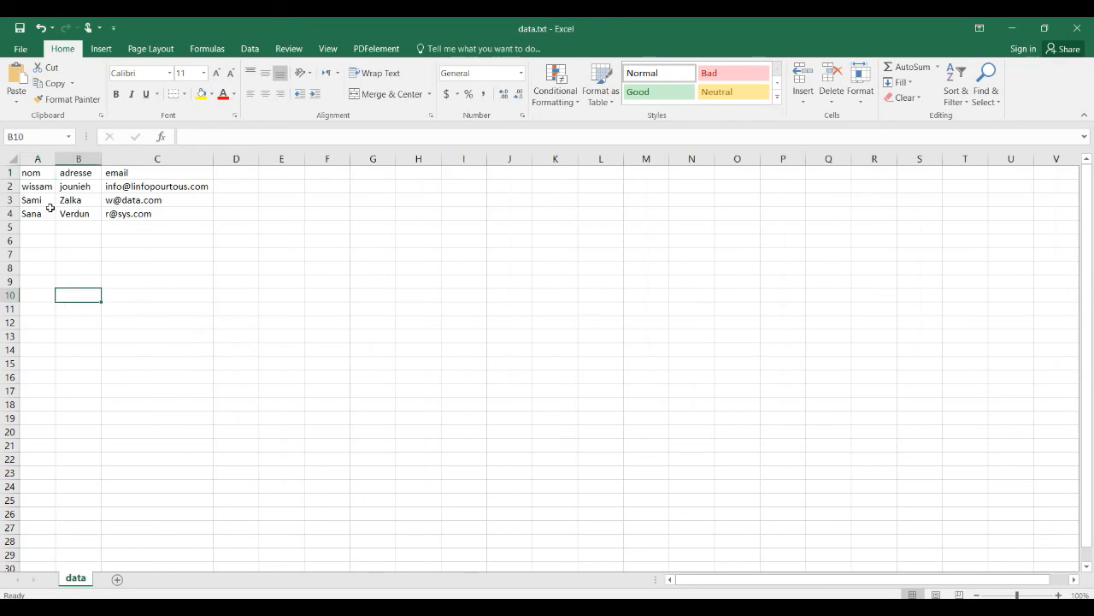
drag(32, 170, 165, 224)
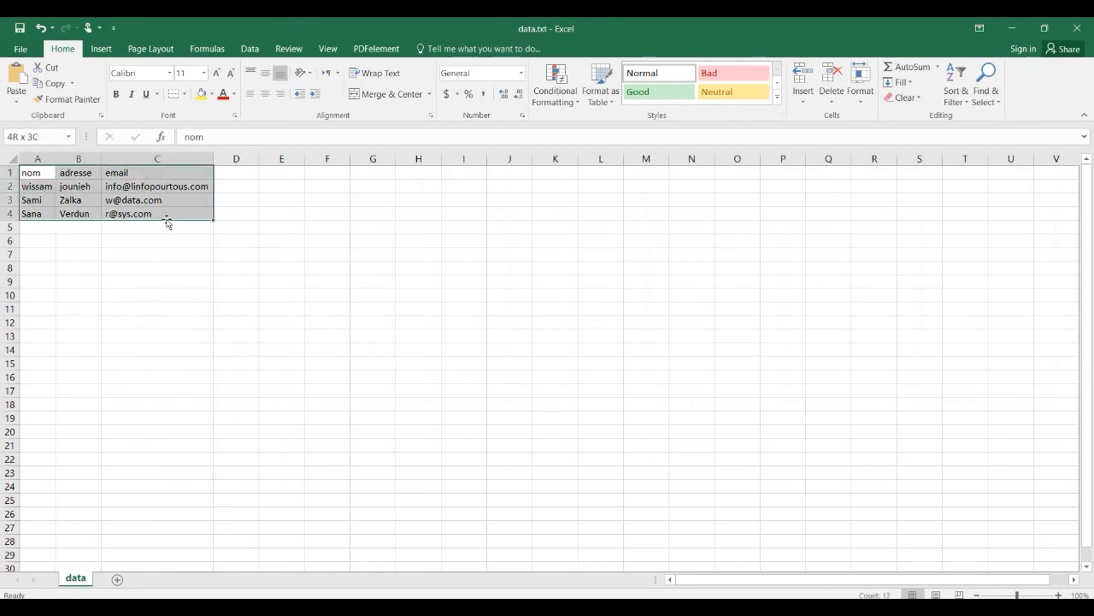
click(120, 295)
drag(31, 173, 157, 179)
drag(34, 187, 144, 188)
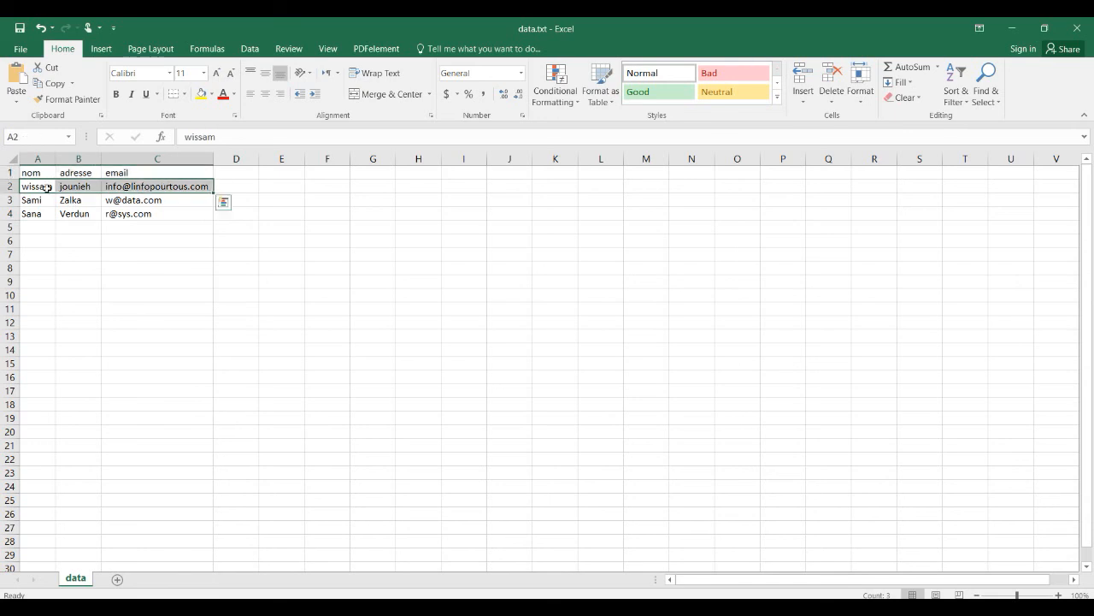
drag(32, 200, 177, 215)
click(150, 268)
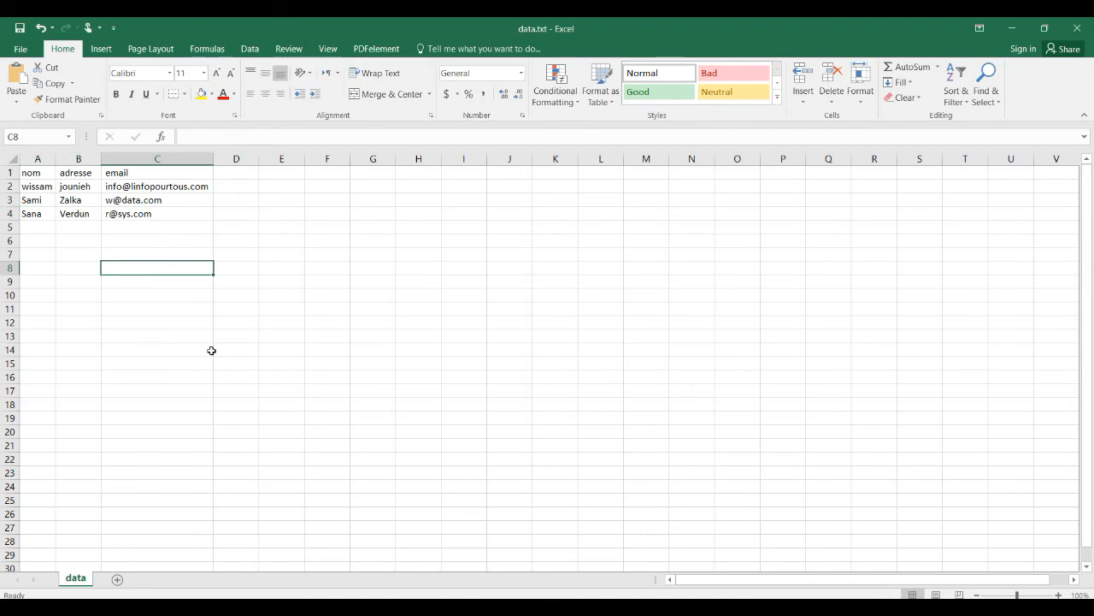
Step: Save the workbook as data.xlsx in Excel Workbook (*.xlsx) format in the 2nde folder
click(20, 49)
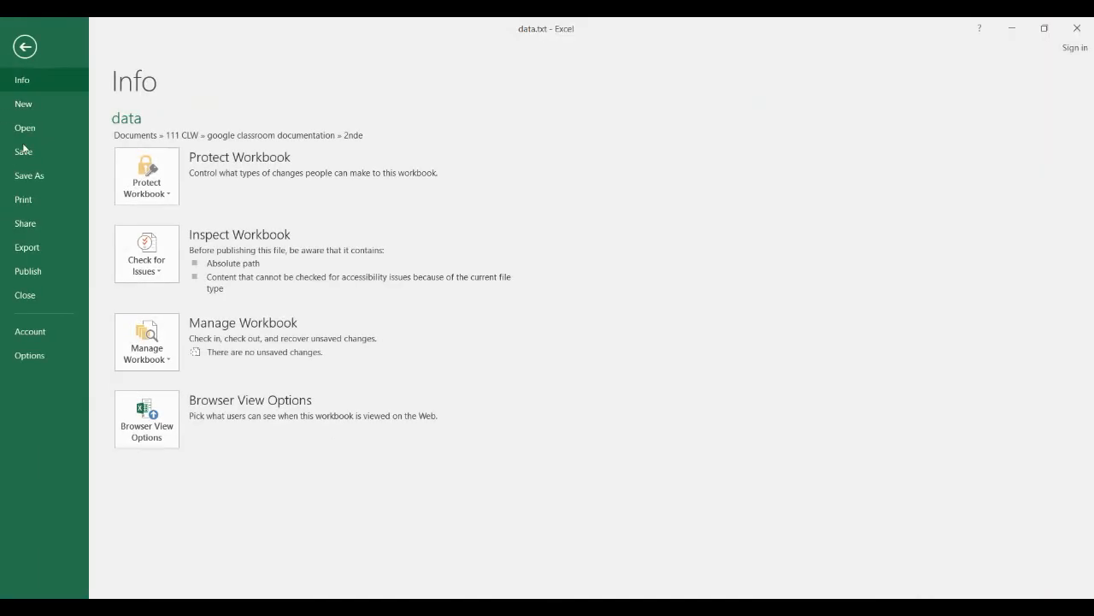
click(26, 177)
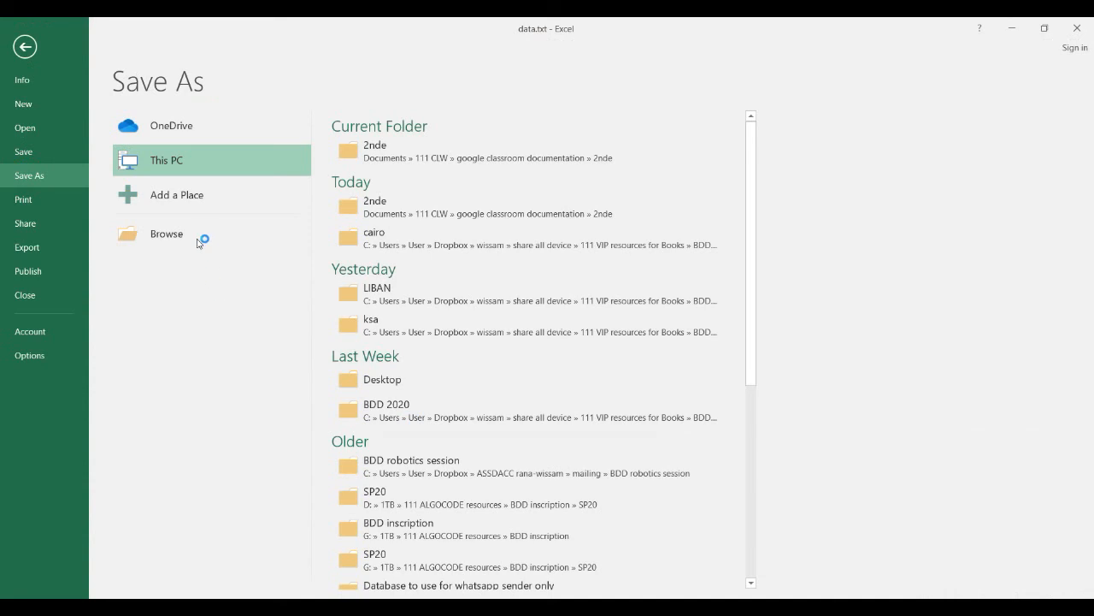
click(197, 238)
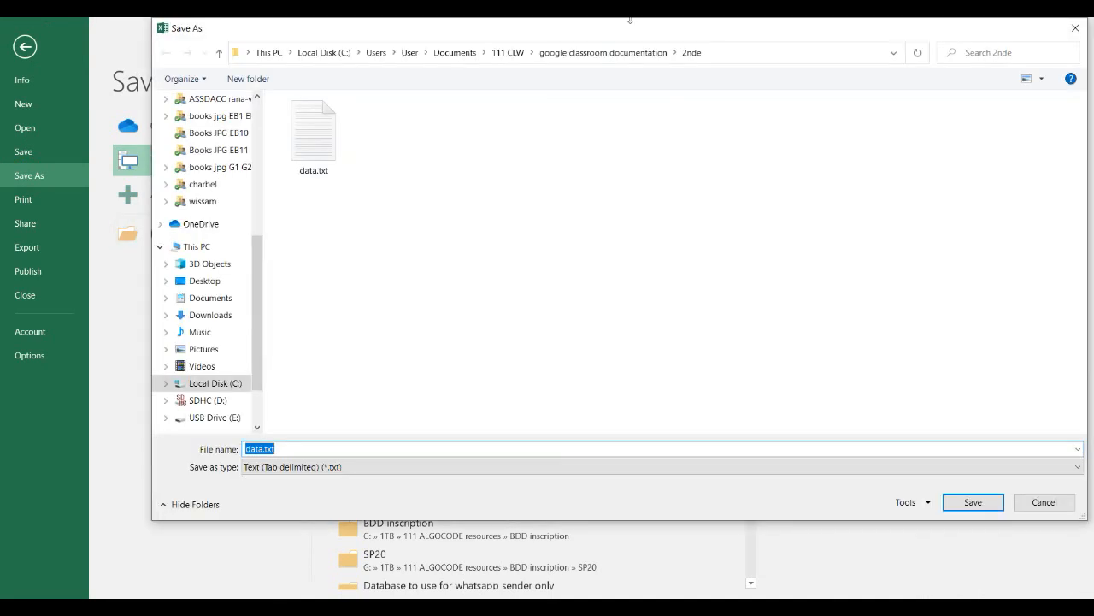
click(362, 466)
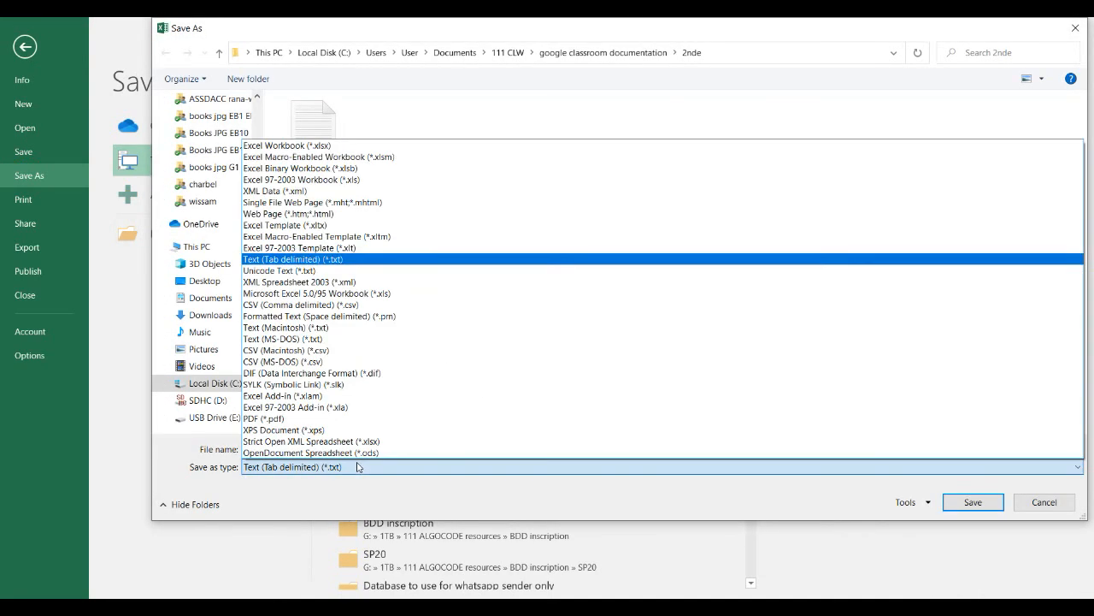
click(373, 146)
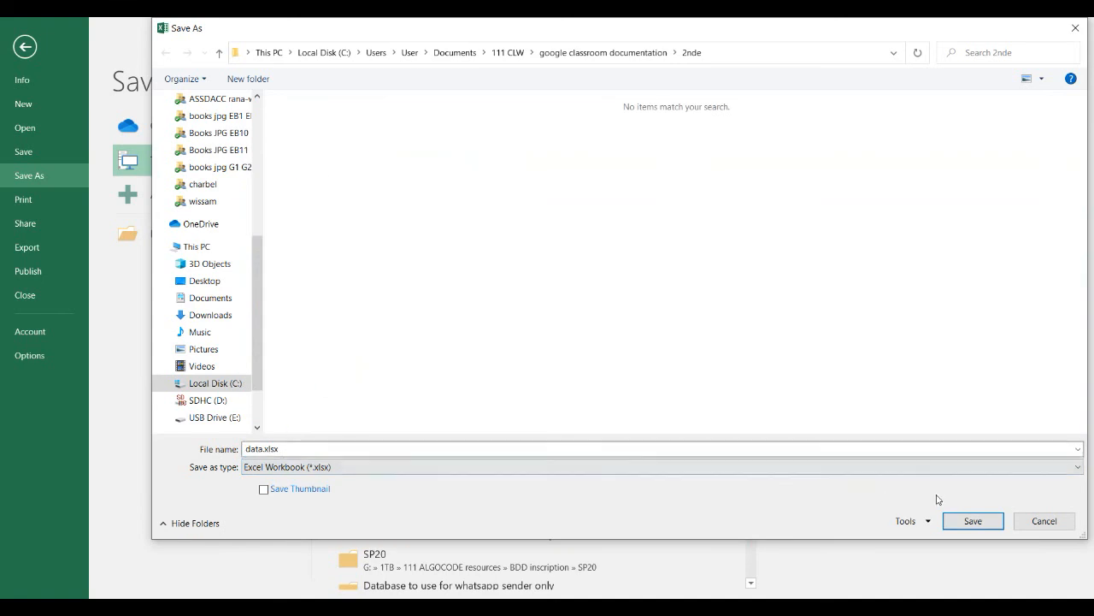
click(973, 520)
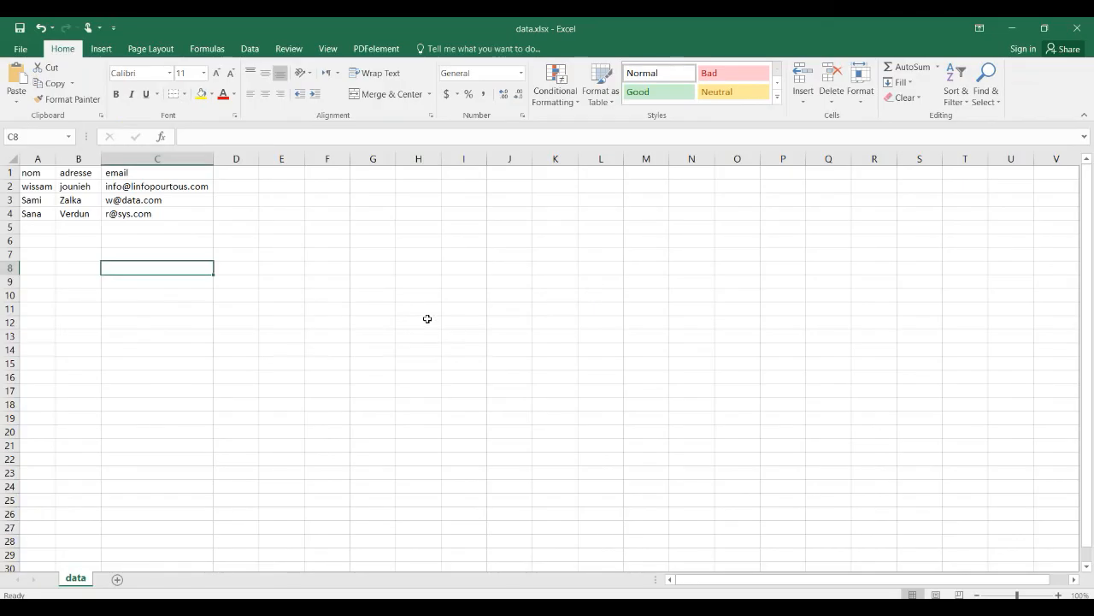
click(428, 319)
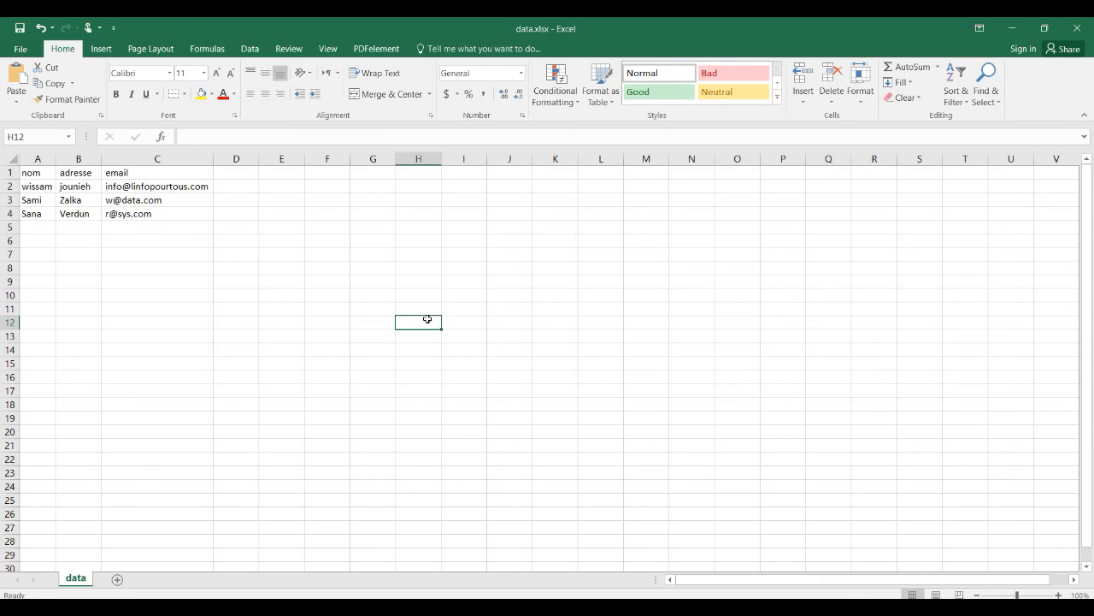